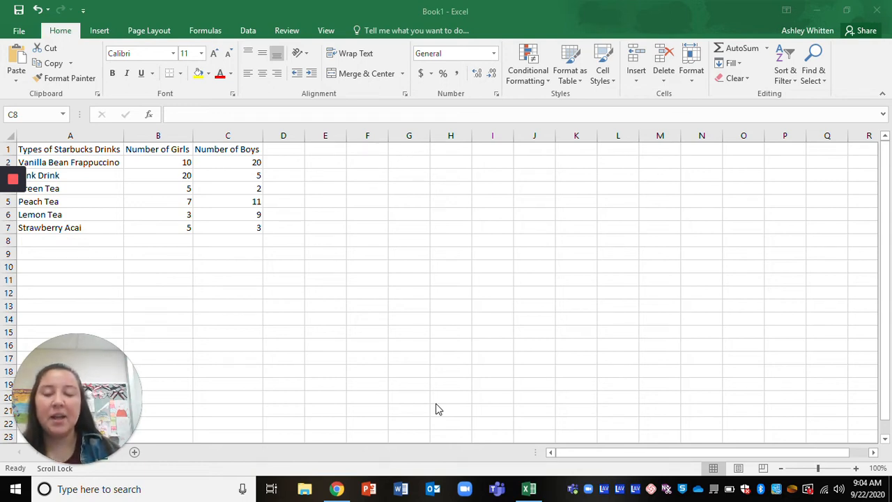
Select the drink names, girls and boys columns of the table one at a time.
left_click(90, 159)
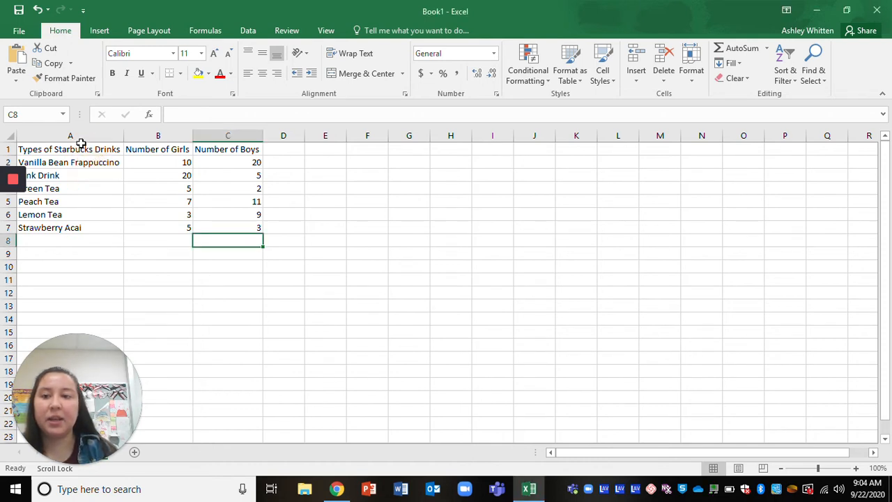
left_click(81, 148)
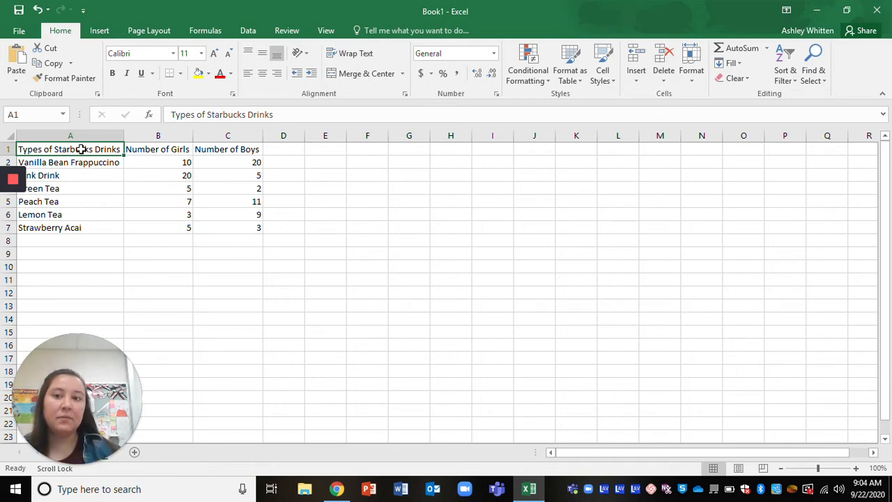
left_click_drag(81, 149, 85, 235)
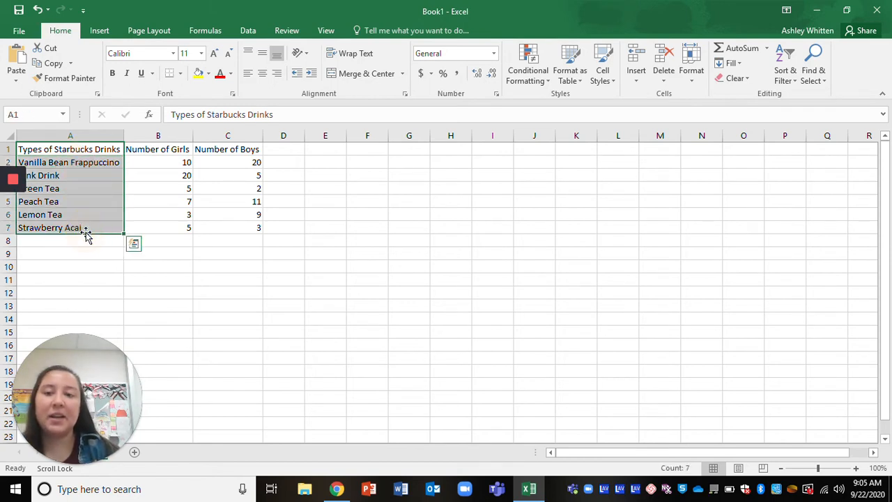
left_click(177, 309)
left_click_drag(184, 149, 174, 227)
left_click_drag(230, 149, 228, 229)
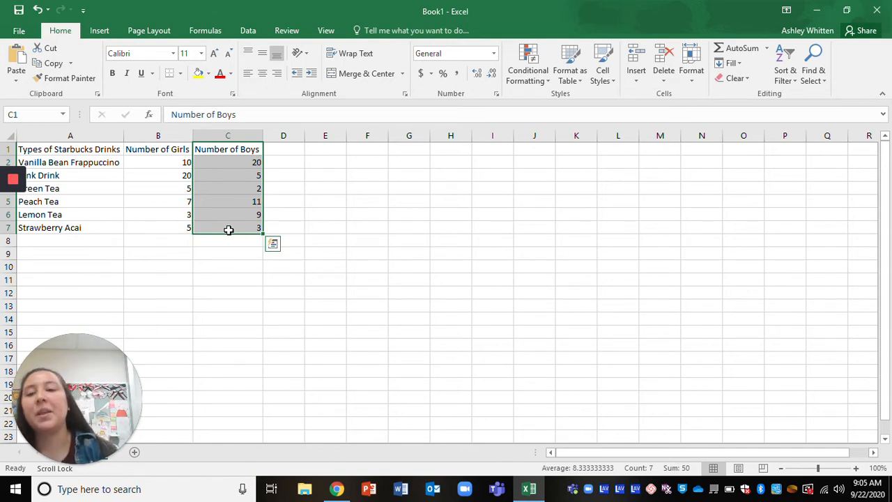
Select the whole table A1:C7 and insert a 2-D clustered column chart.
left_click_drag(72, 148, 255, 228)
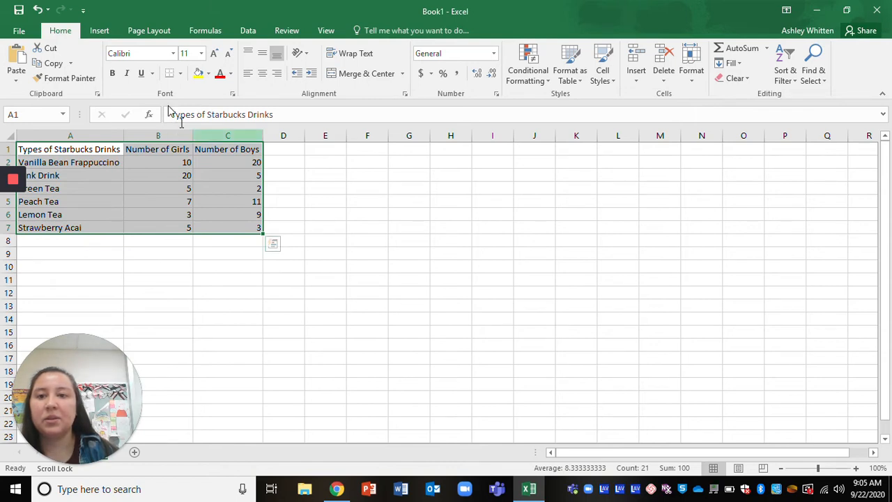
left_click(106, 30)
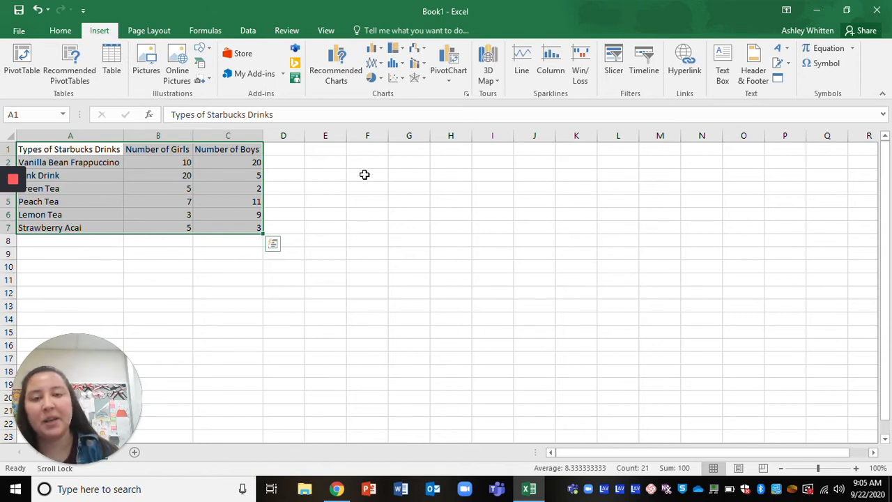
left_click(379, 46)
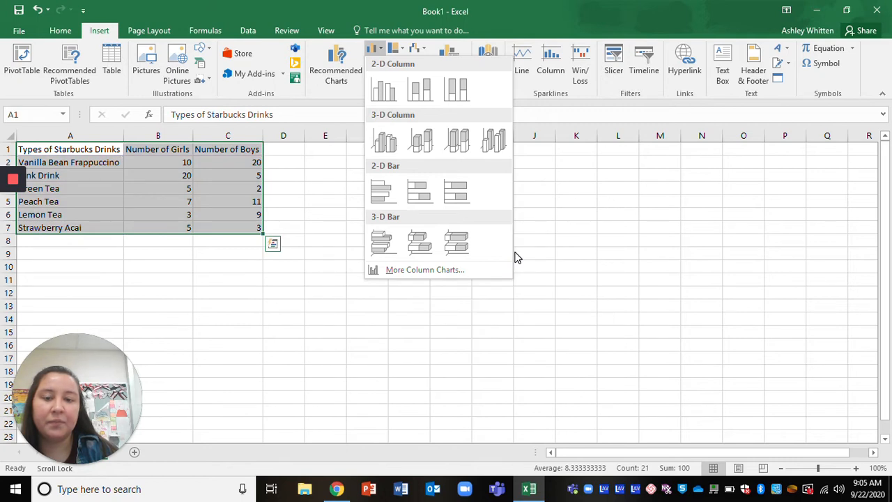
left_click(385, 90)
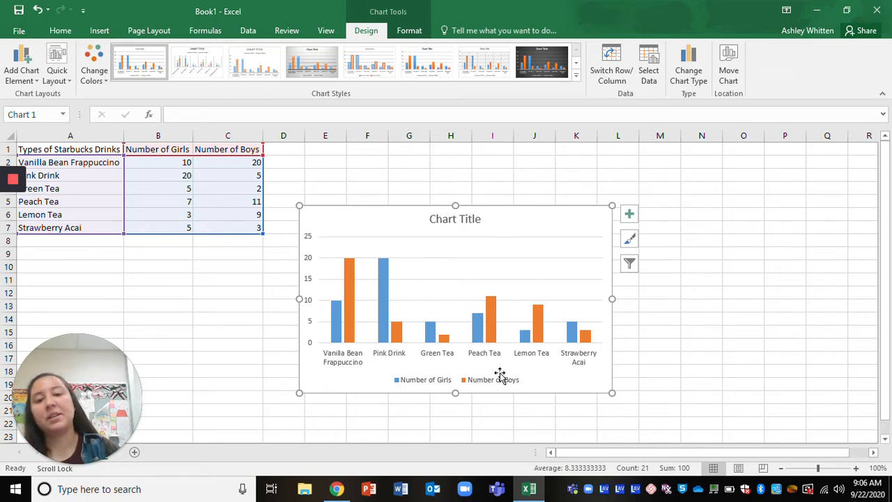
Add axis titles to the chart through its chart elements.
left_click(629, 217)
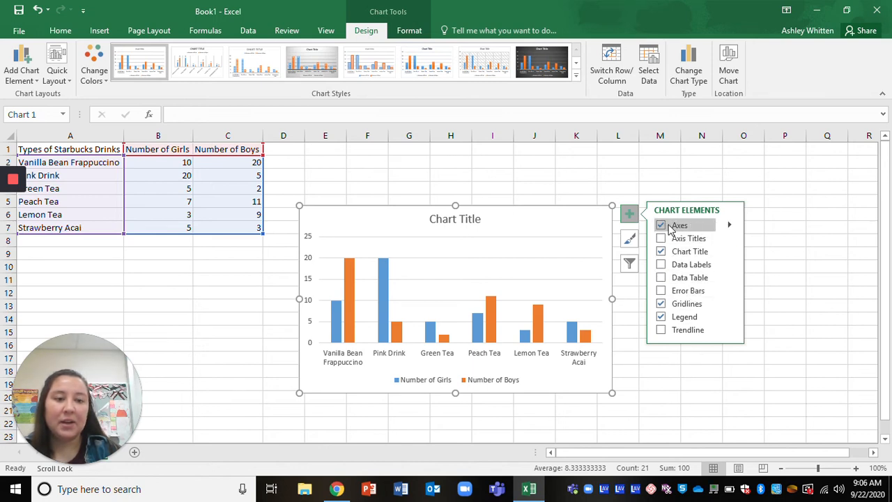
left_click(729, 227)
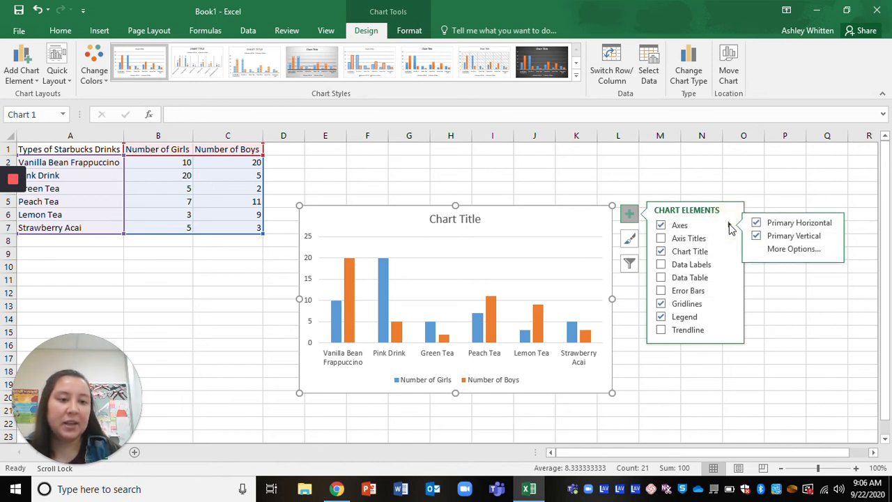
left_click(660, 239)
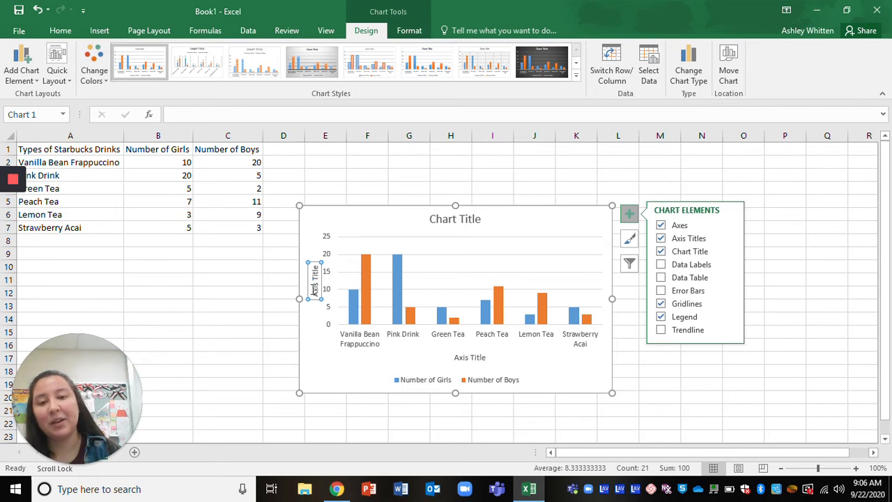
Rename the vertical axis title to Number of People.
left_click(313, 274)
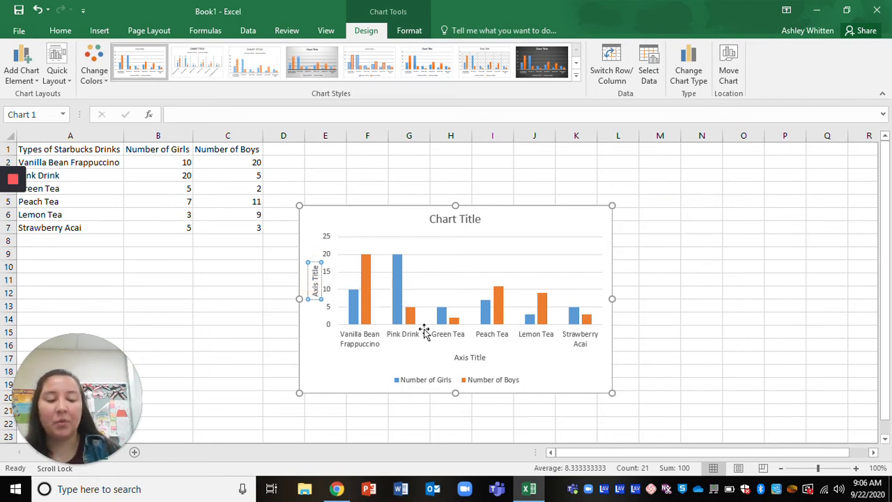
key("Right")
key("Right")
key("BackSpace")
key("BackSpace")
key("BackSpace")
key("BackSpace")
key("BackSpace")
key("BackSpace")
key("BackSpace")
key("BackSpace")
key("BackSpace")
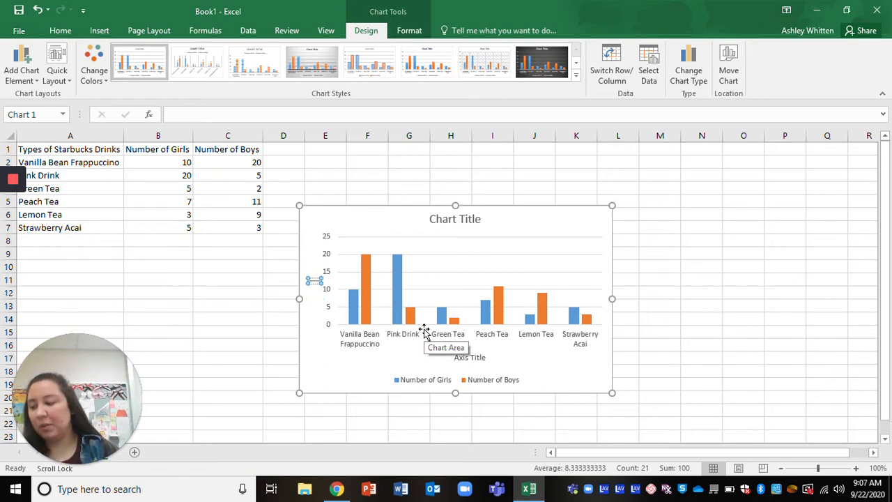
type("Number of")
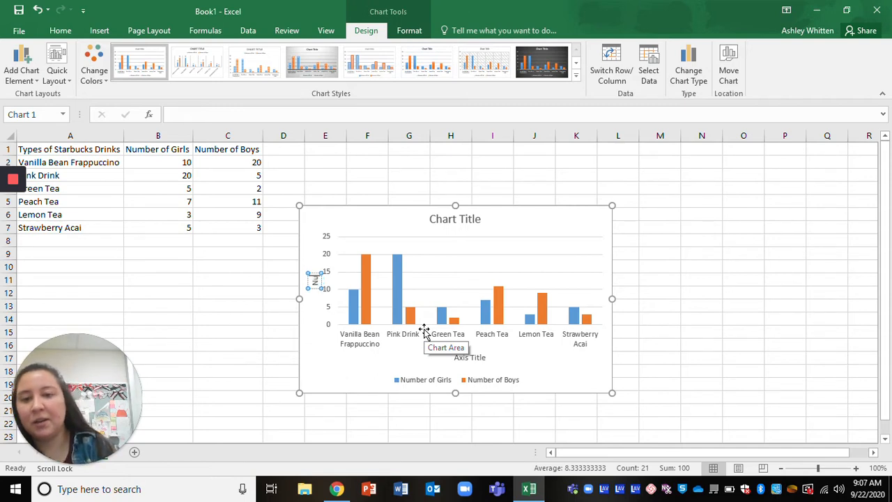
type(" People")
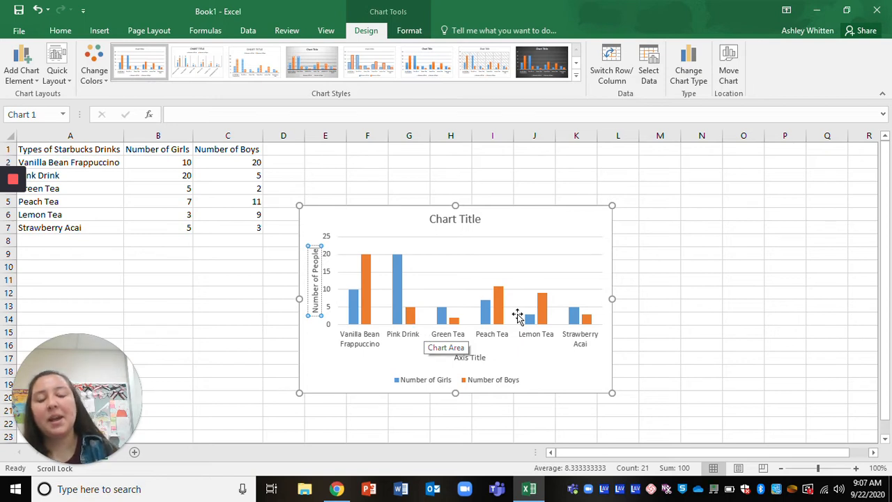
Rename the horizontal axis title to Types of Starbucks Drinks.
left_click(471, 357)
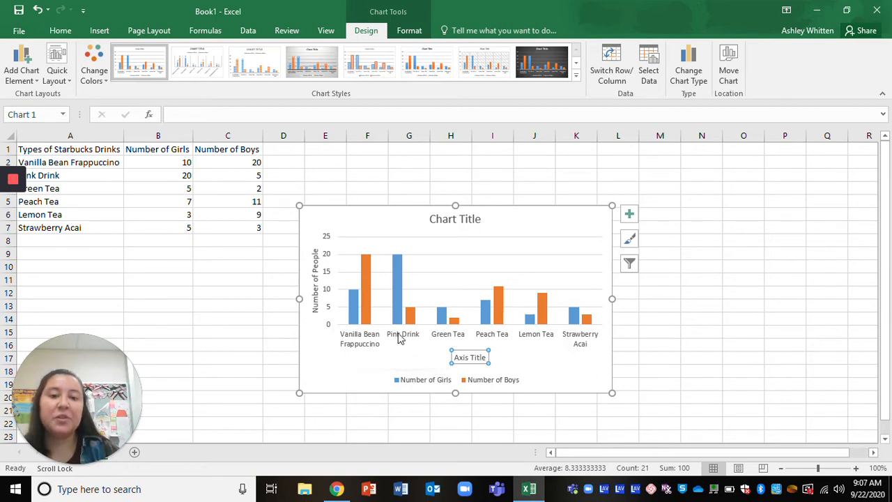
left_click(479, 357)
key("BackSpace")
key("BackSpace")
key("BackSpace")
key("BackSpace")
key("BackSpace")
key("BackSpace")
type("Types of")
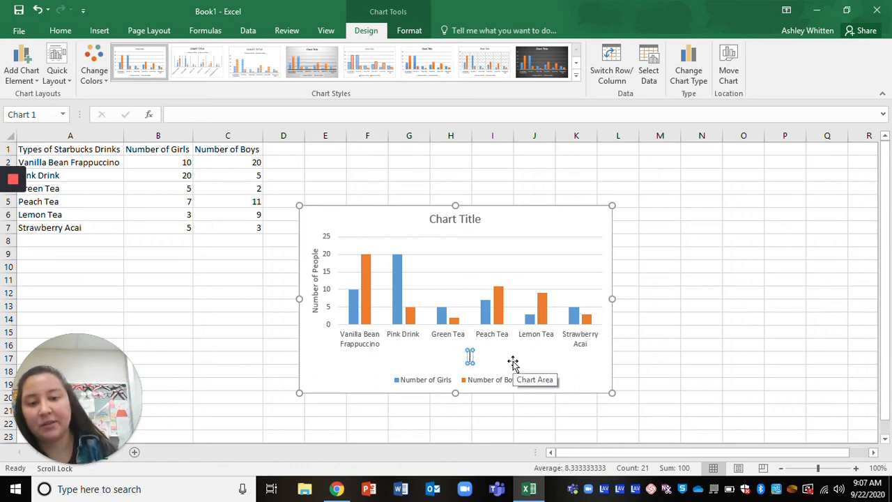
type(" St")
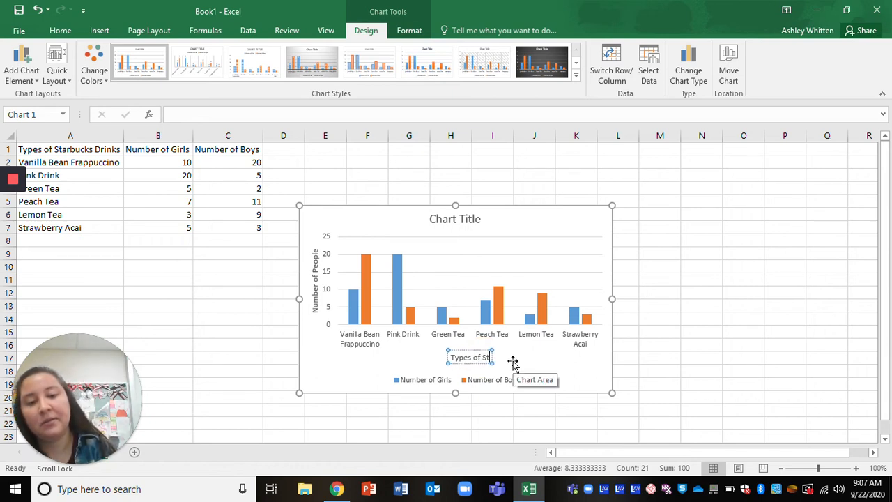
type("arbucks Drinks")
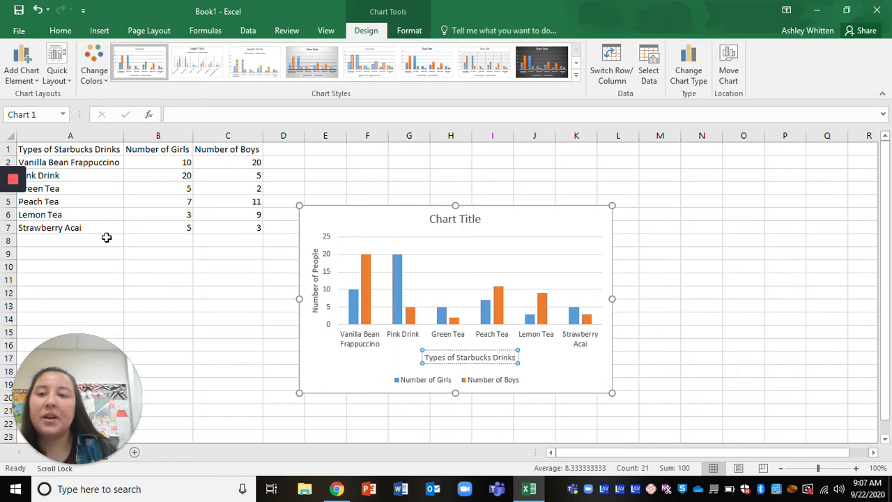
left_click(47, 150)
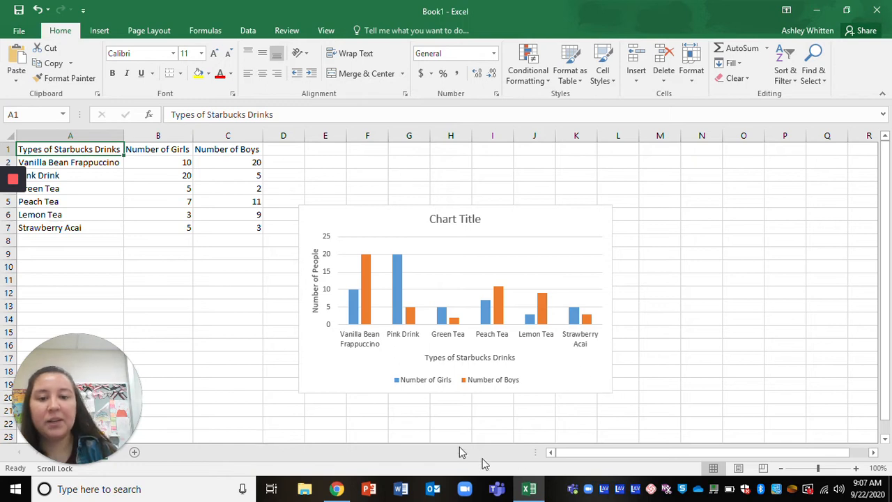
Change the chart title to Boys and Girls Favorite Starbucks Drinks.
left_click(455, 214)
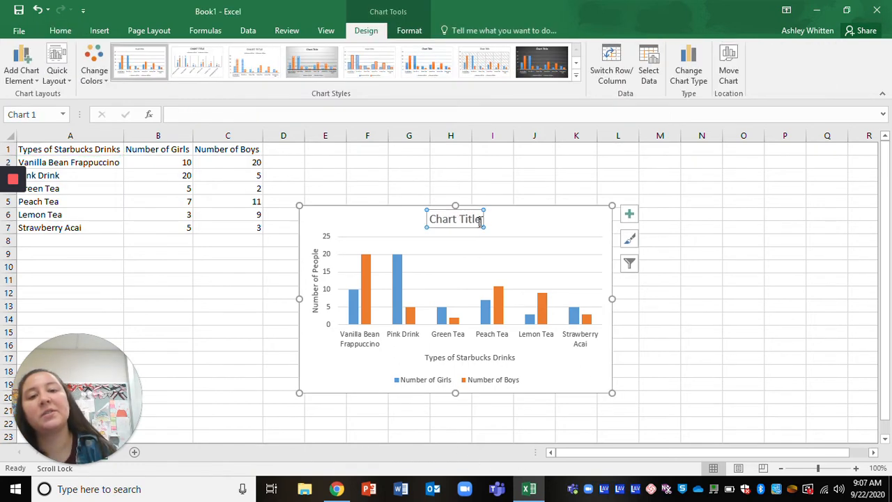
left_click(473, 216)
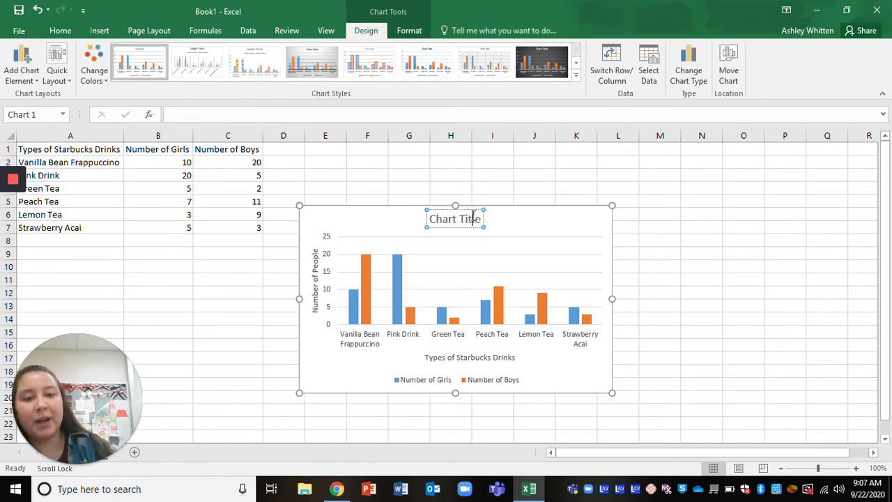
key("BackSpace")
key("BackSpace")
key("BackSpace")
key("BackSpace")
key("BackSpace")
key("BackSpace")
key("BackSpace")
key("BackSpace")
key("BackSpace")
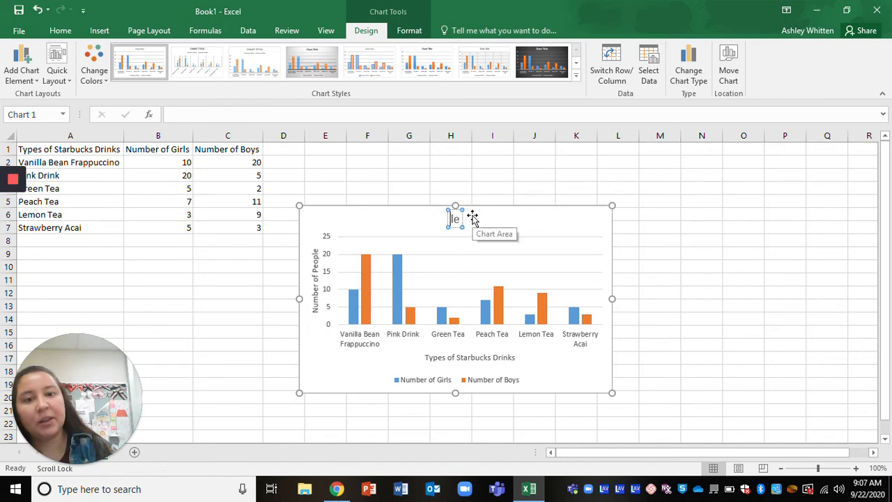
key("BackSpace")
key("Delete")
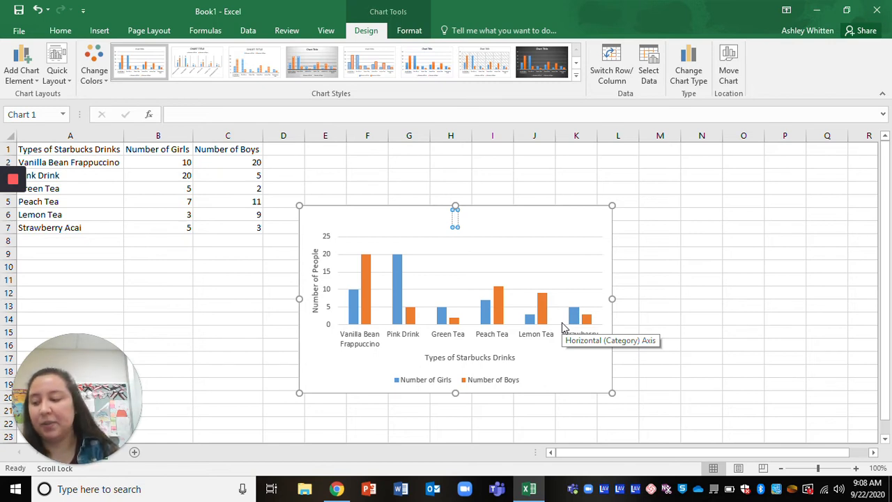
type("Boys and")
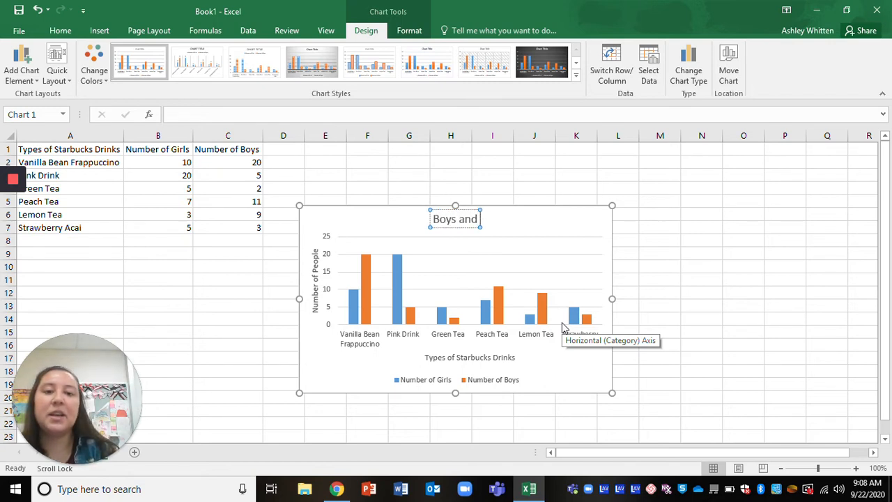
type(" Girls Favorite Star")
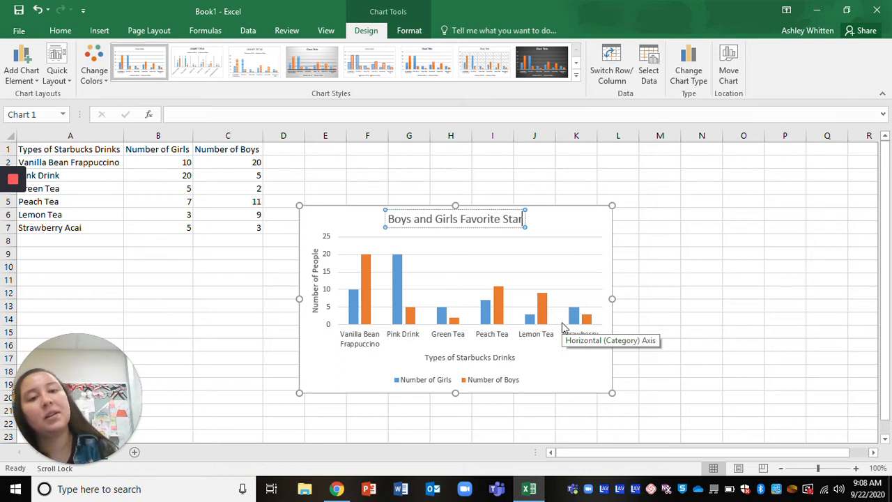
type("bucks Drinks")
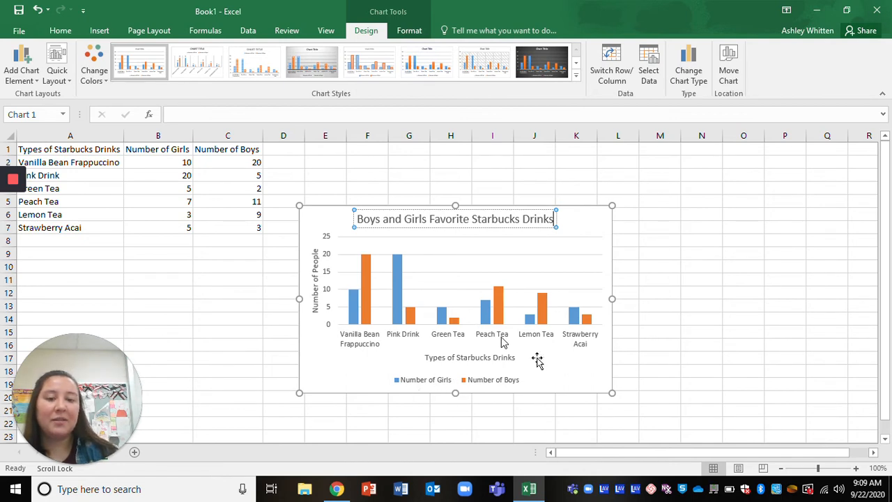
Move the chart legend to the right side of the chart.
left_click(598, 216)
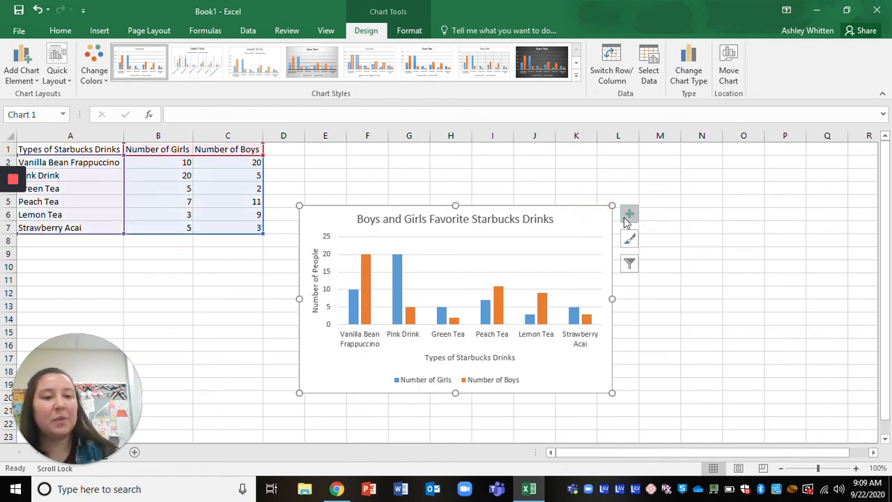
left_click(627, 220)
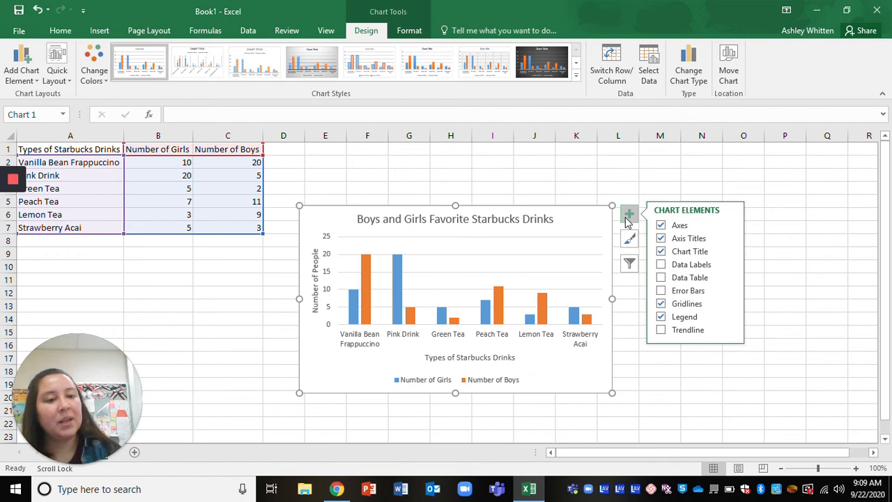
left_click(730, 317)
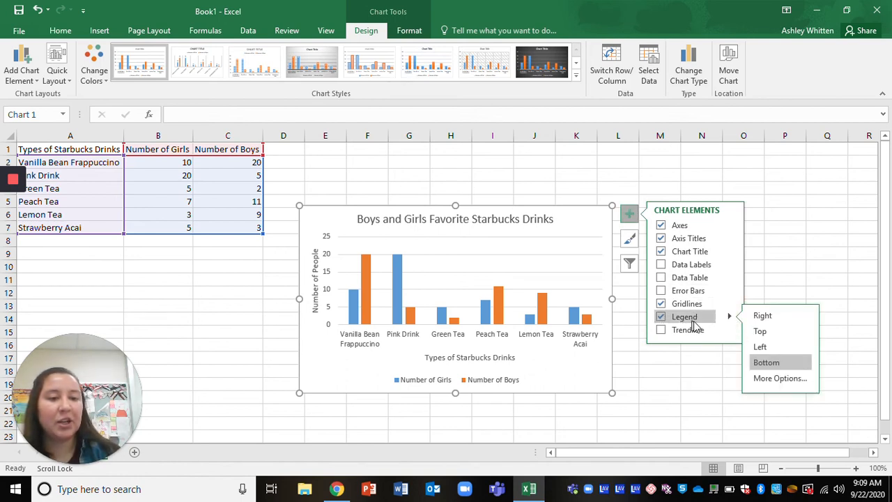
left_click(772, 320)
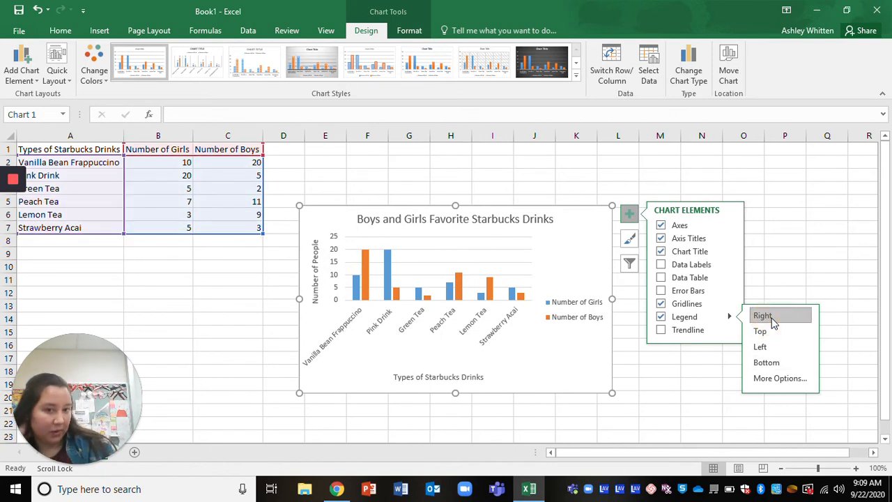
Open the legend's format options and inspect its text fill settings.
left_click(772, 380)
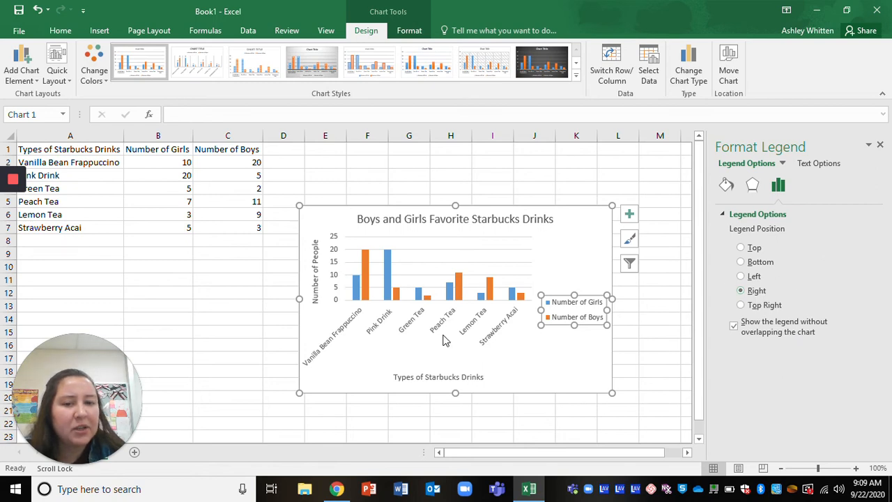
left_click(824, 165)
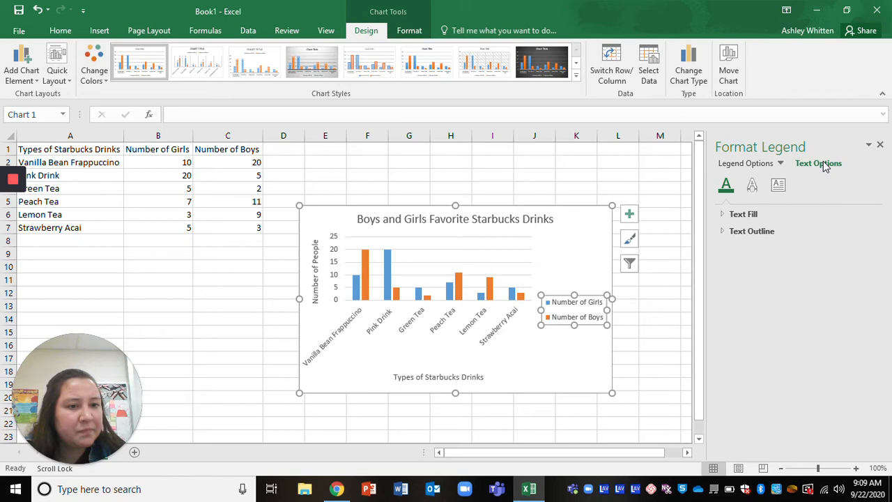
left_click(738, 215)
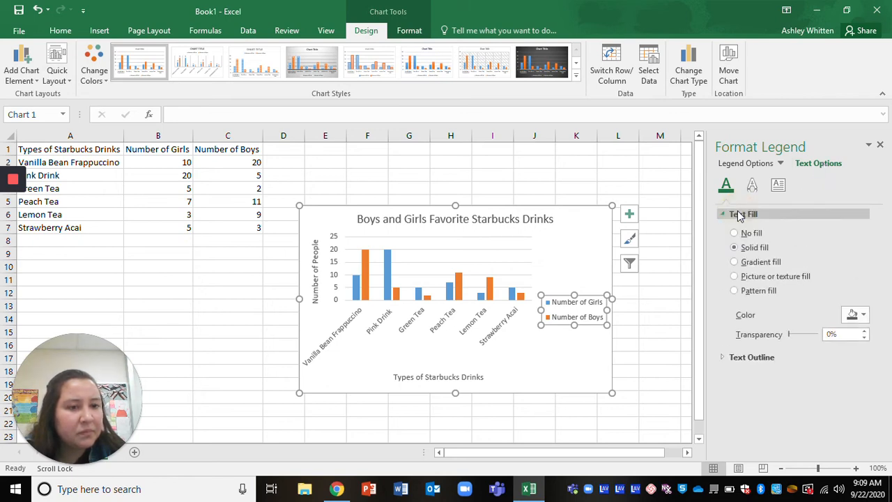
left_click(739, 215)
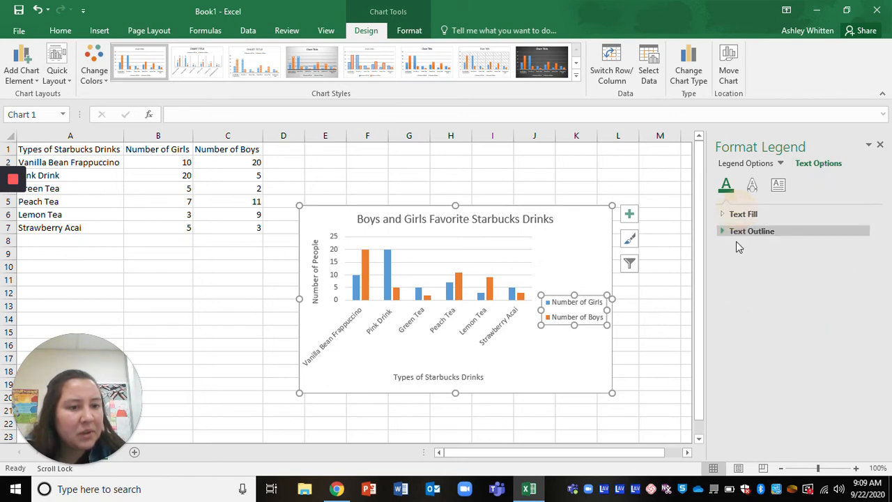
Review the legend's text effects and text box alignment and text direction options.
left_click(753, 187)
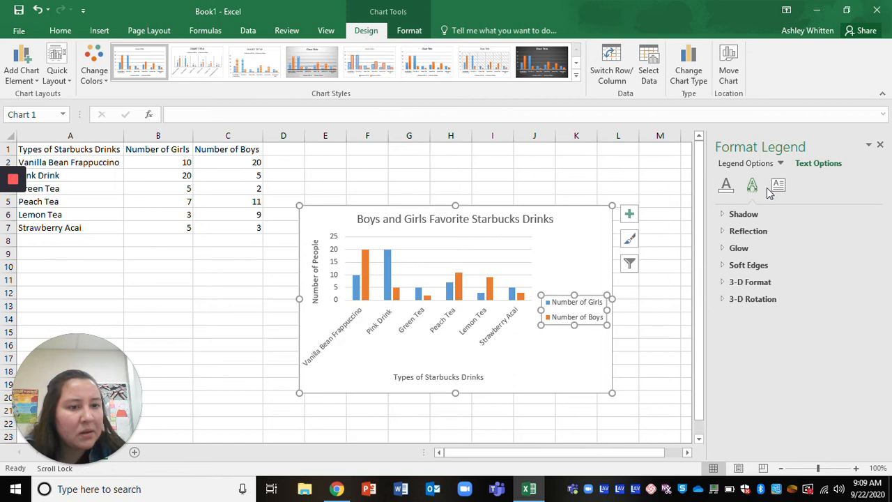
left_click(779, 187)
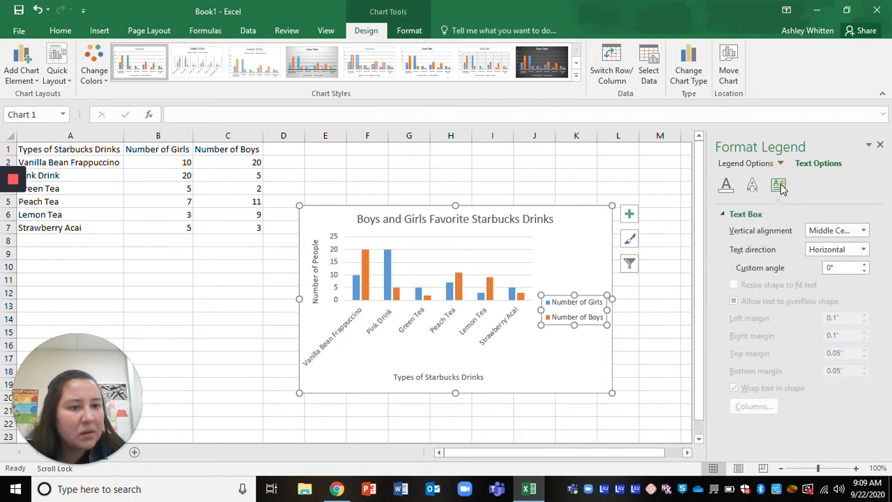
left_click(821, 234)
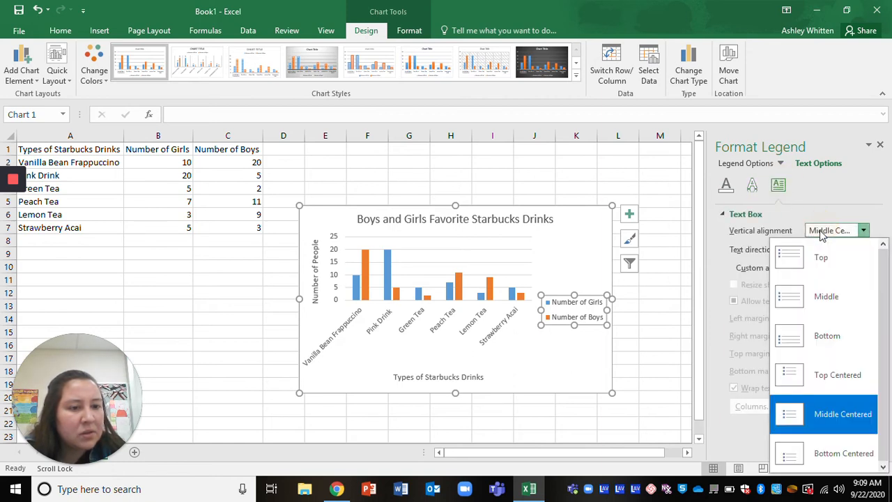
left_click(821, 234)
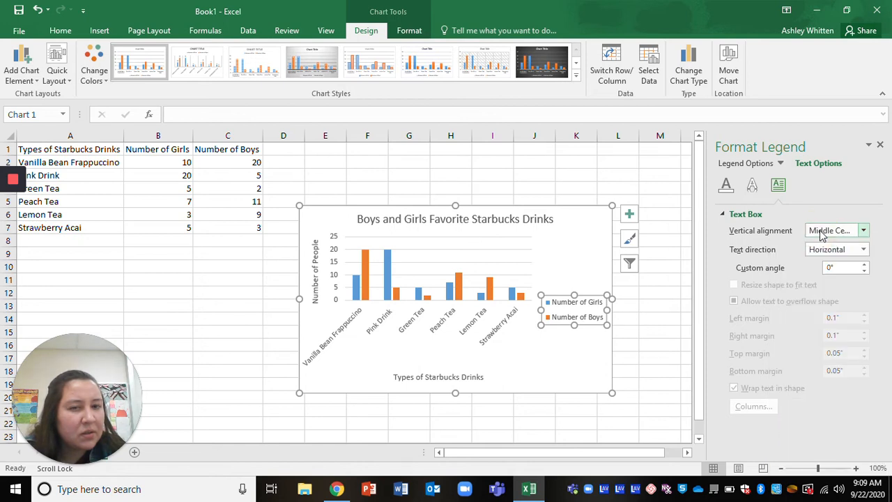
left_click(826, 251)
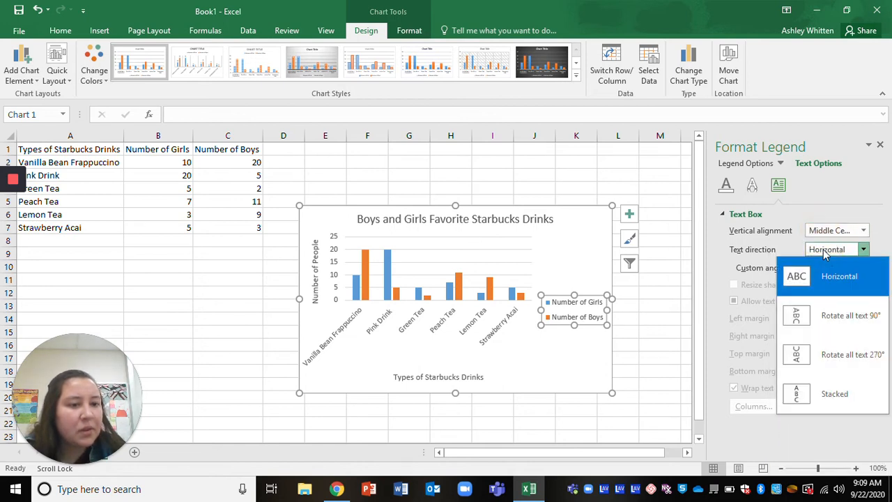
left_click(828, 279)
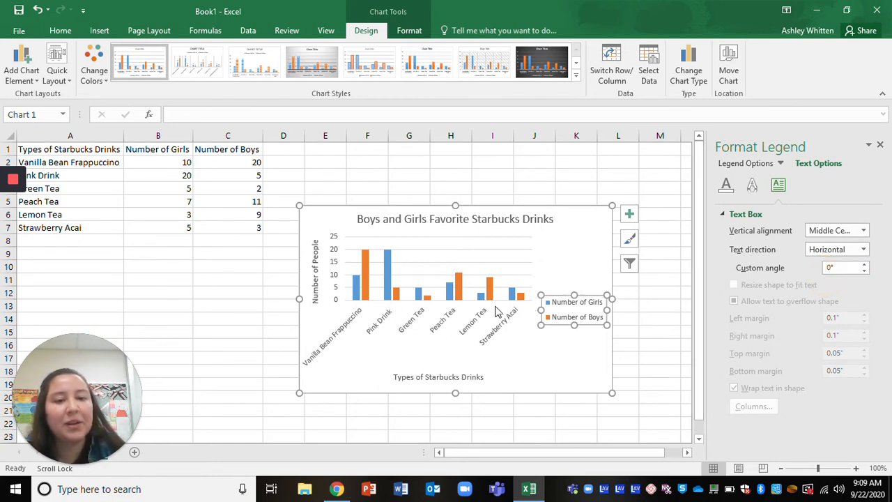
Try to set the horizontal axis labels' text direction to Horizontal.
left_click(478, 319)
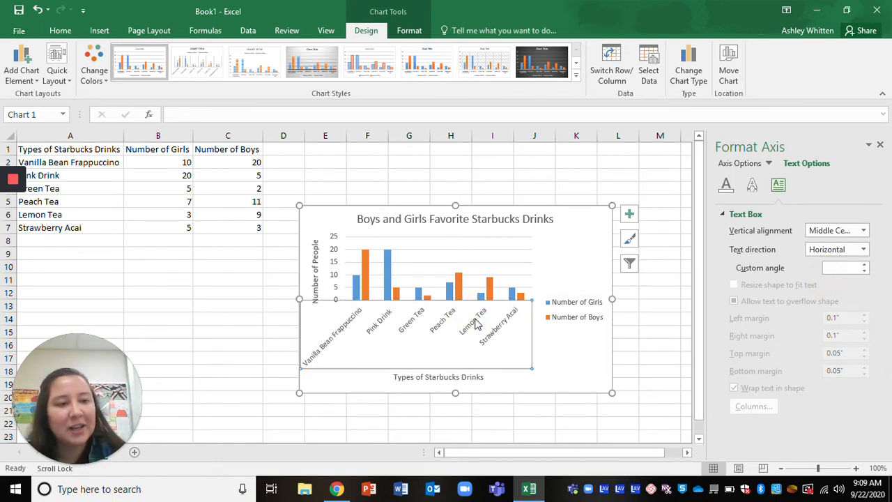
left_click(834, 233)
left_click(835, 235)
left_click(843, 251)
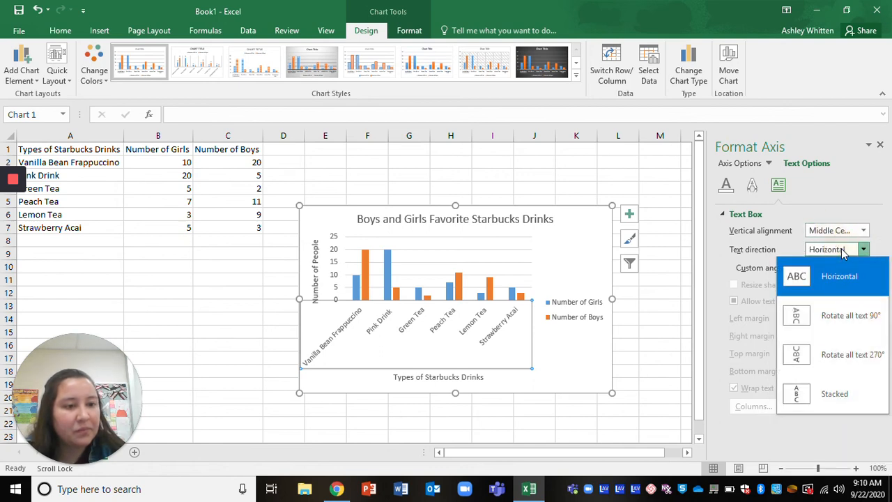
left_click(840, 276)
left_click(577, 370)
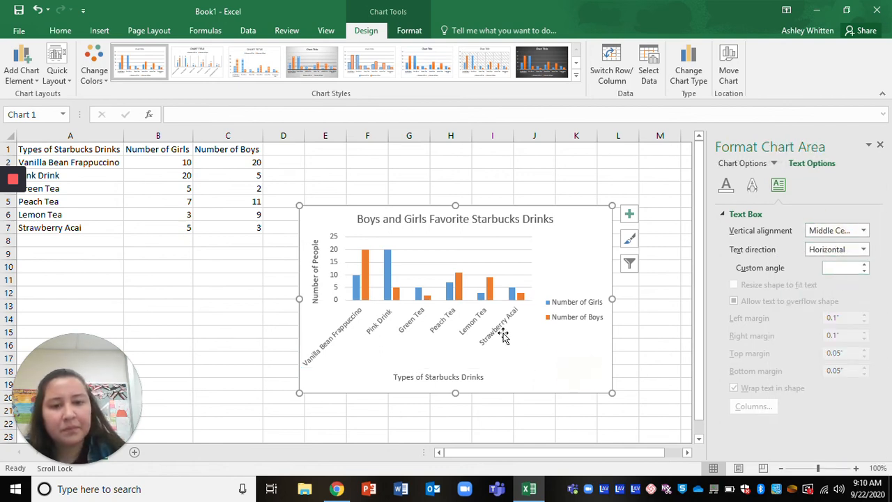
left_click(486, 319)
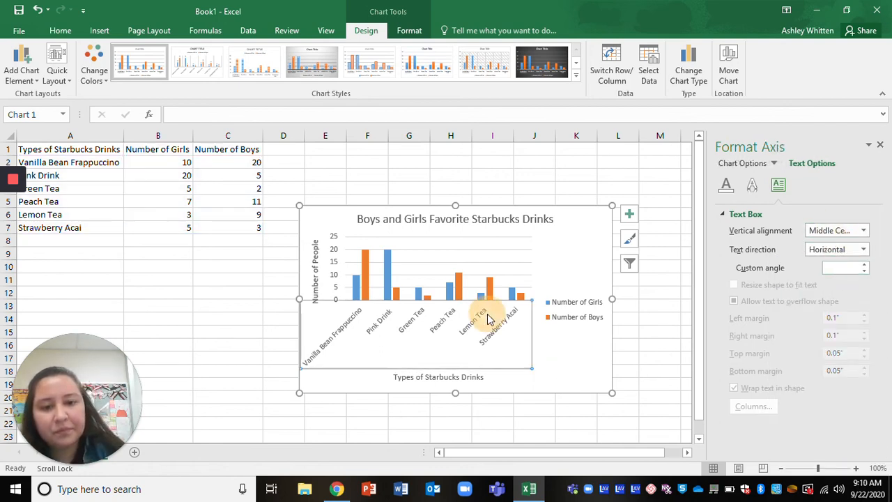
Nudge the chart upward and stretch the plot area downward to make the columns taller.
left_click(484, 364)
left_click_drag(485, 365, 481, 355)
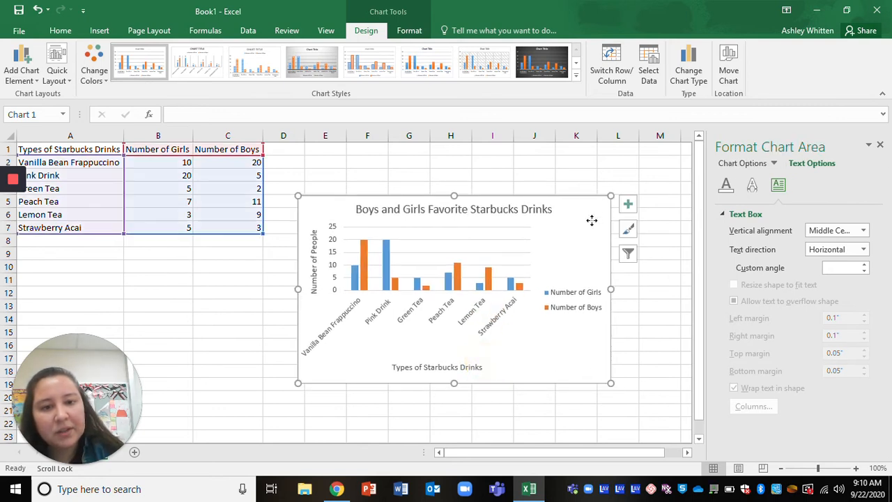
left_click(448, 281)
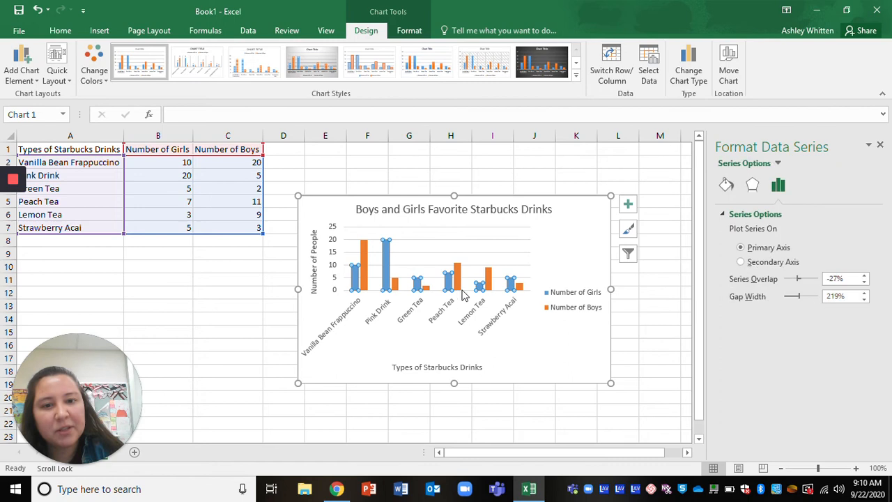
left_click(471, 287)
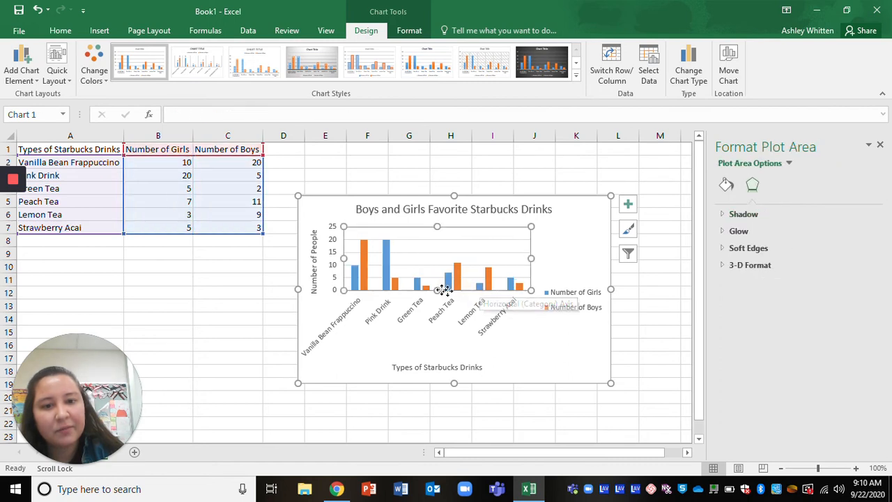
left_click_drag(437, 290, 437, 332)
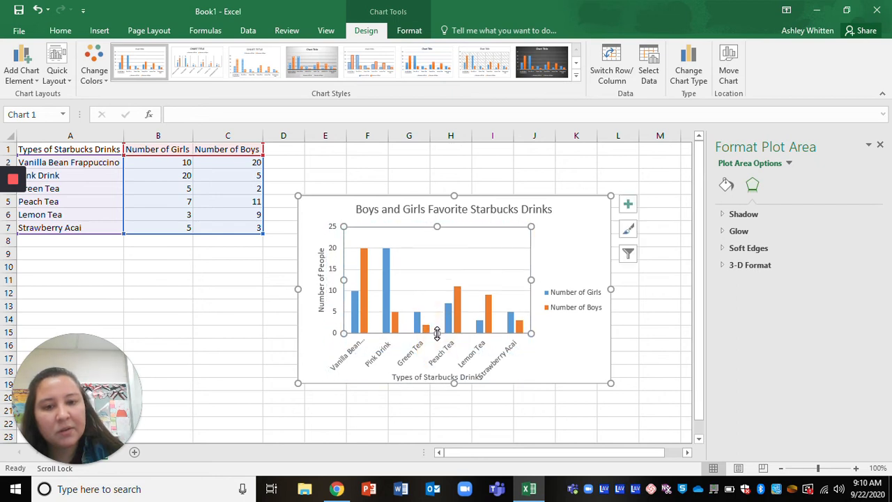
Enlarge the chart, move it up beside the data table, and close the format pane.
left_click_drag(609, 384, 672, 406)
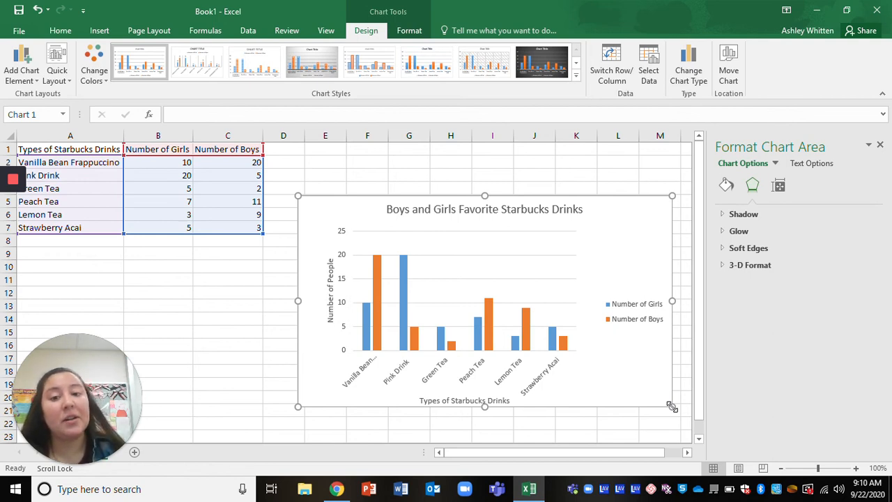
left_click_drag(611, 205, 571, 192)
left_click(554, 192)
left_click_drag(554, 192, 563, 162)
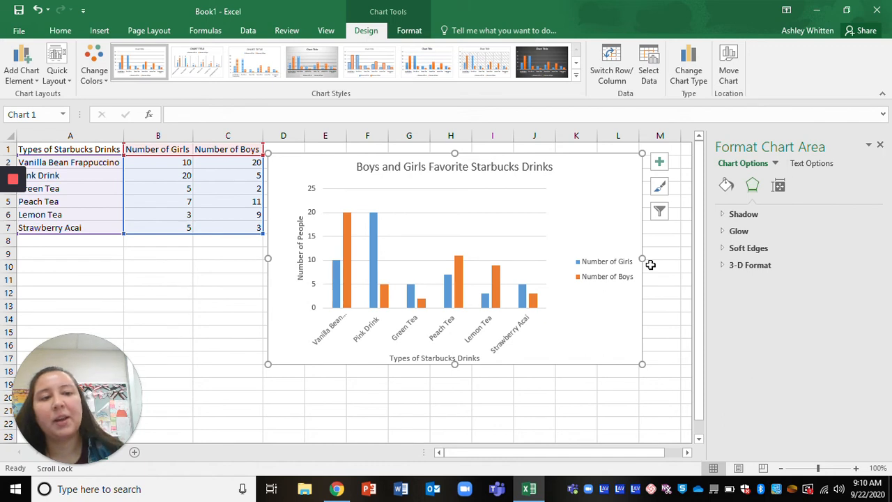
left_click(880, 146)
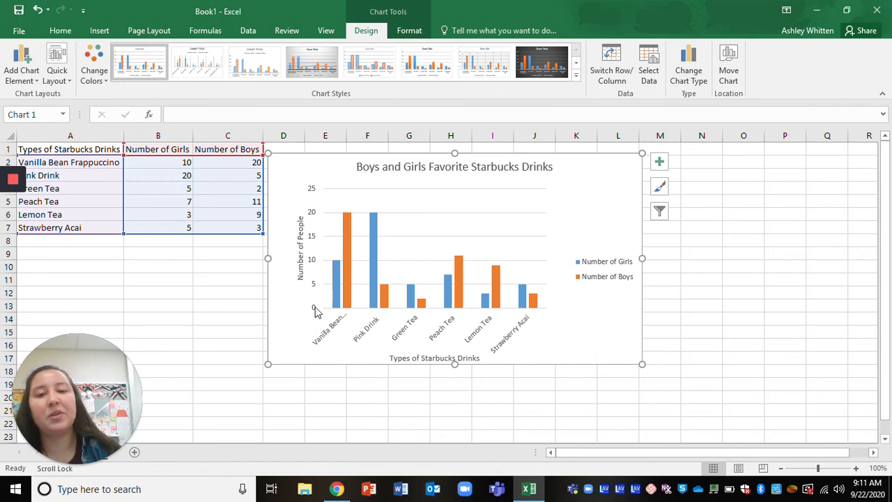
Open the format options for the Number of Boys series and increase its series overlap.
left_click(346, 279)
right_click(346, 279)
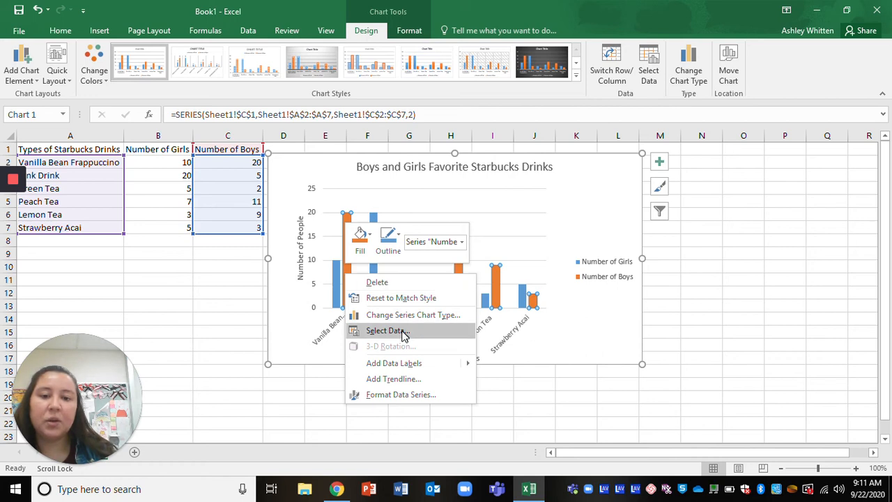
left_click(409, 395)
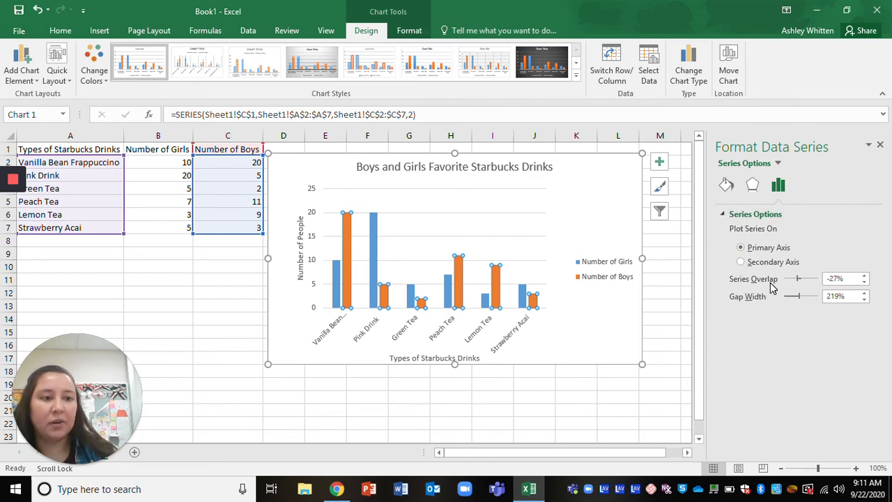
left_click(864, 276)
left_click(864, 276)
left_click(864, 276)
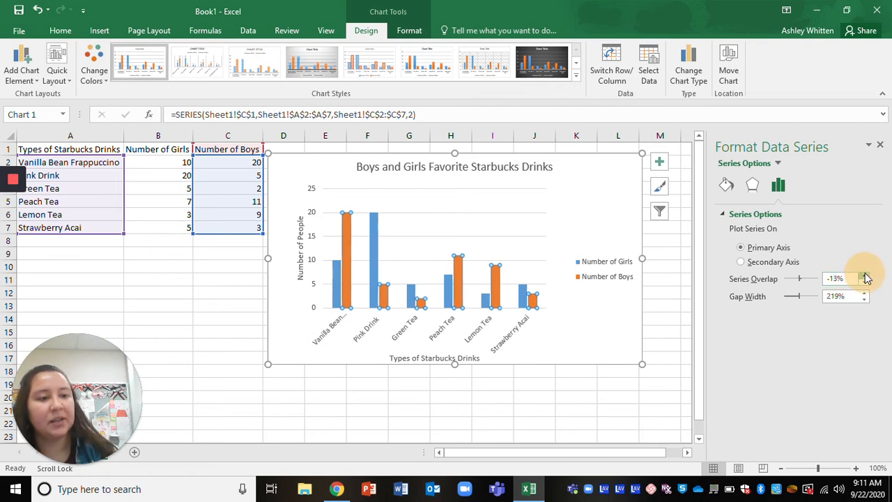
left_click(864, 276)
left_click(864, 275)
left_click(864, 276)
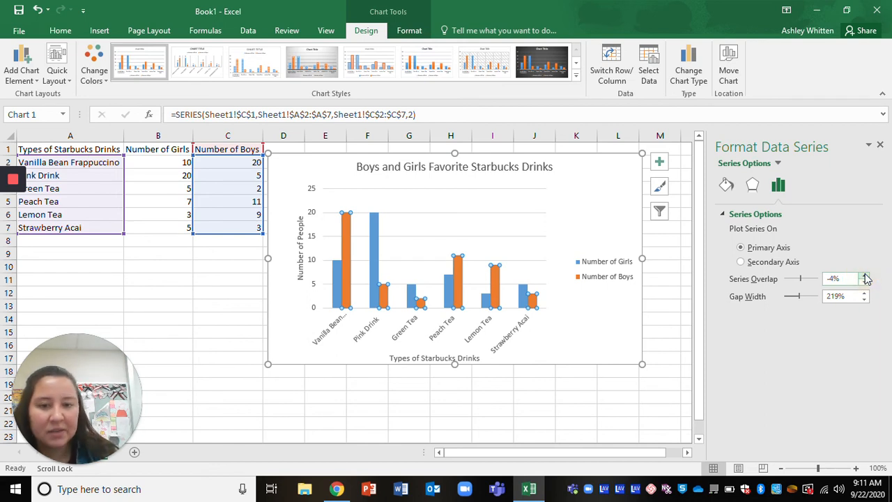
left_click(864, 276)
left_click(864, 276)
left_click(864, 276)
Apply the Colorful palette Color 3 to the chart's columns.
left_click(596, 327)
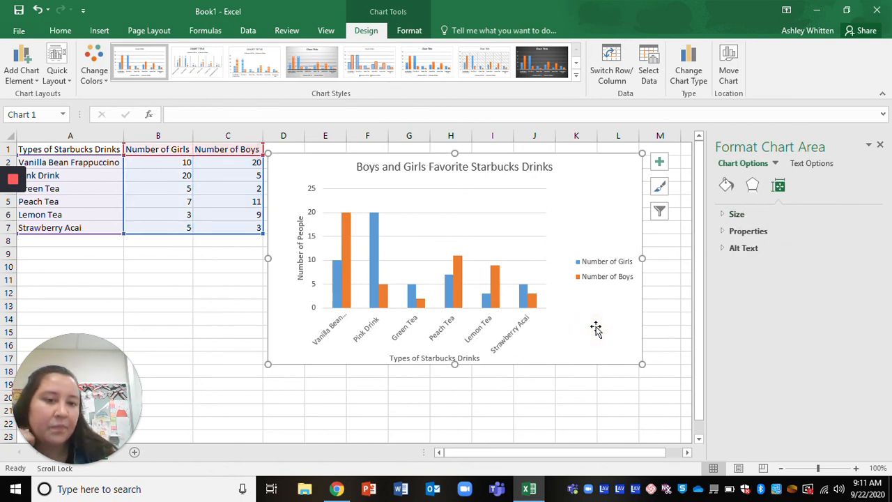
left_click(666, 183)
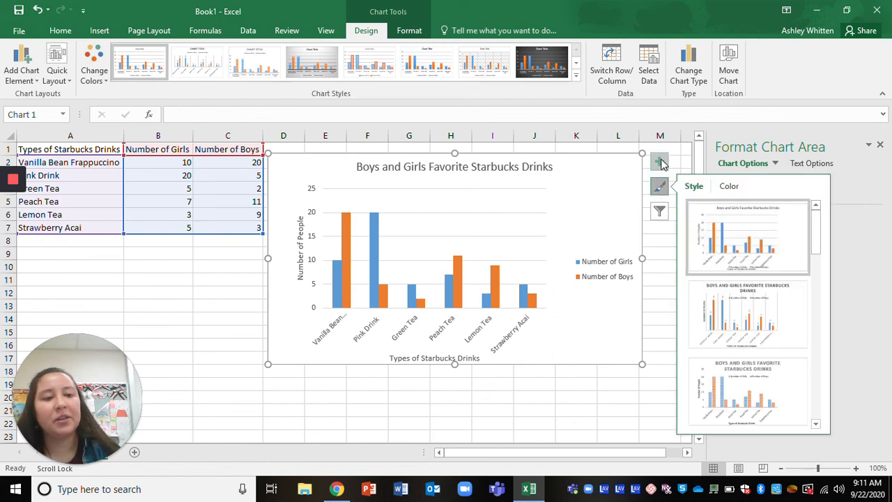
left_click(879, 144)
left_click(880, 144)
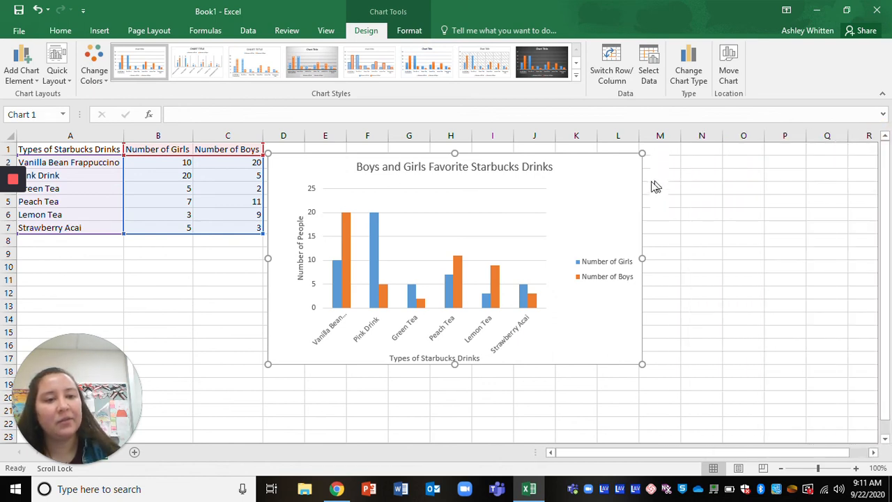
left_click(658, 186)
left_click(659, 163)
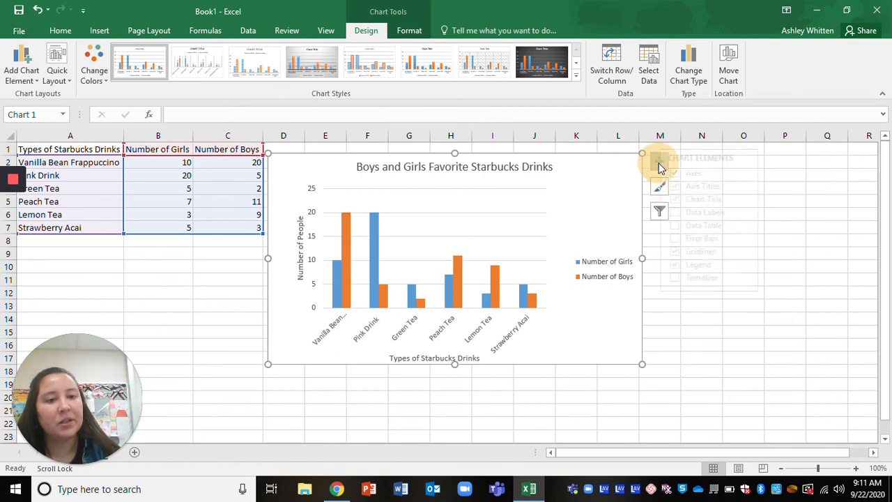
left_click(661, 187)
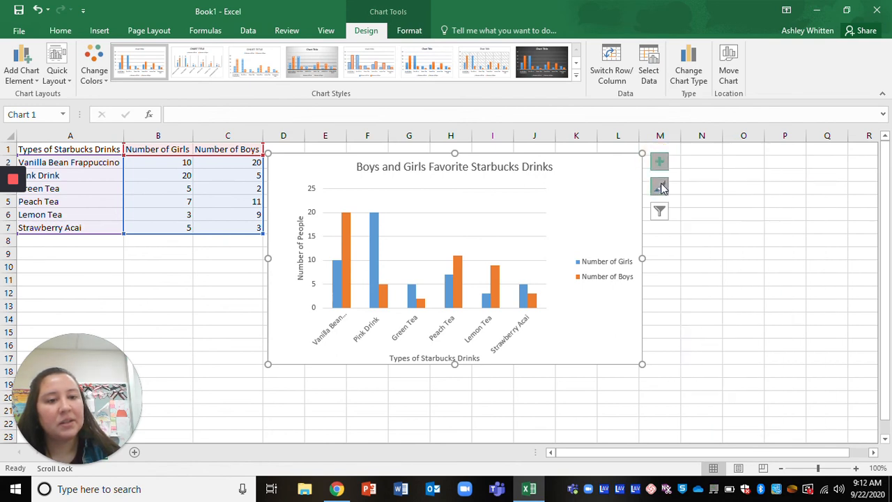
left_click(719, 194)
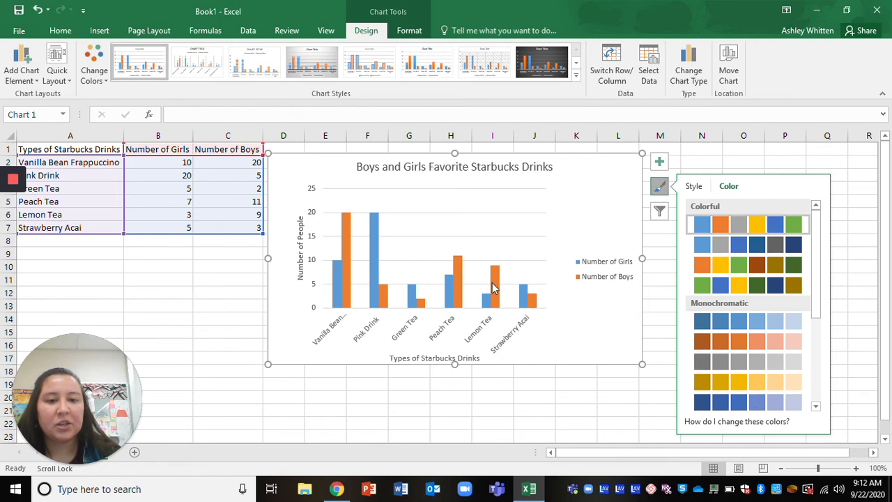
left_click(746, 263)
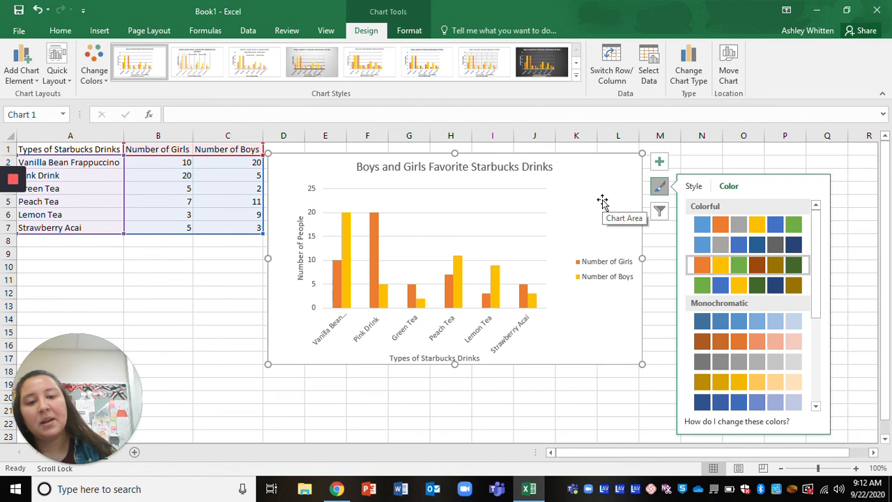
Reselect the chart and move it slightly up and to the right.
left_click(787, 150)
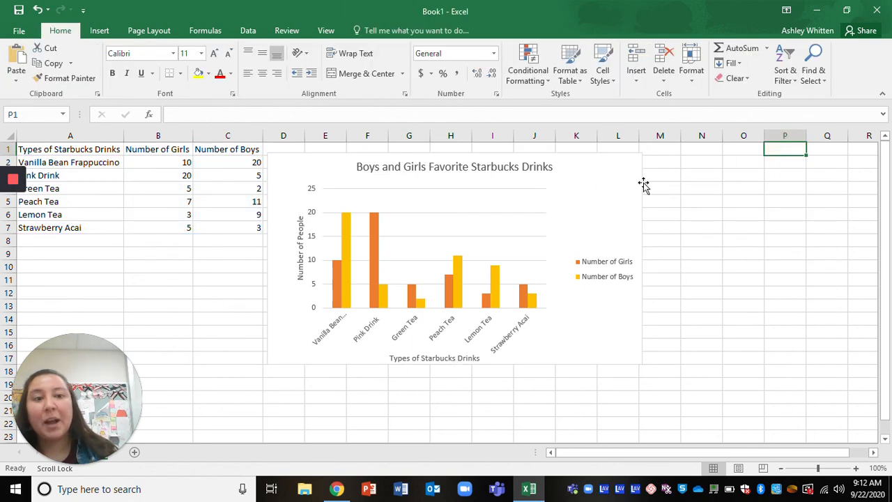
left_click(617, 175)
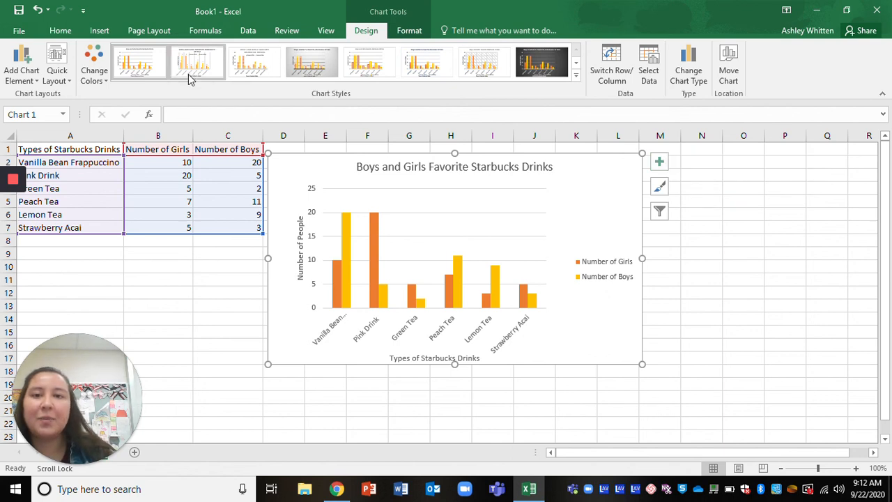
left_click(18, 78)
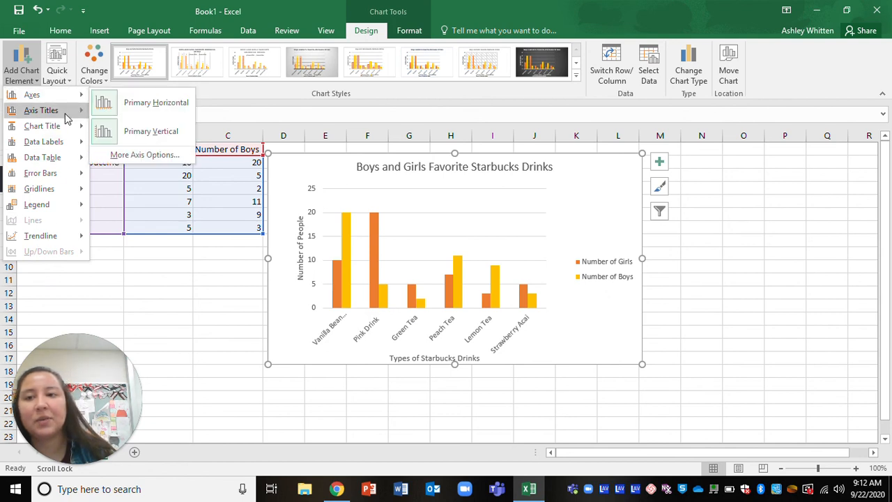
mouse_move(66, 113)
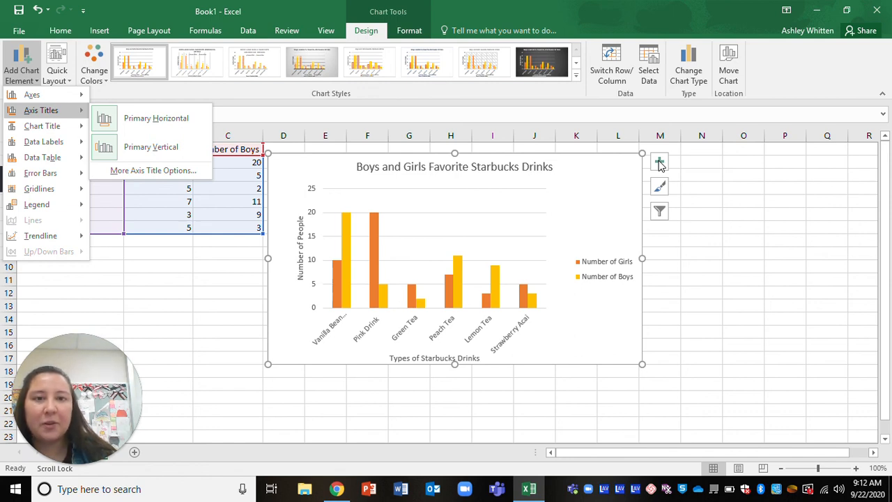
left_click(587, 178)
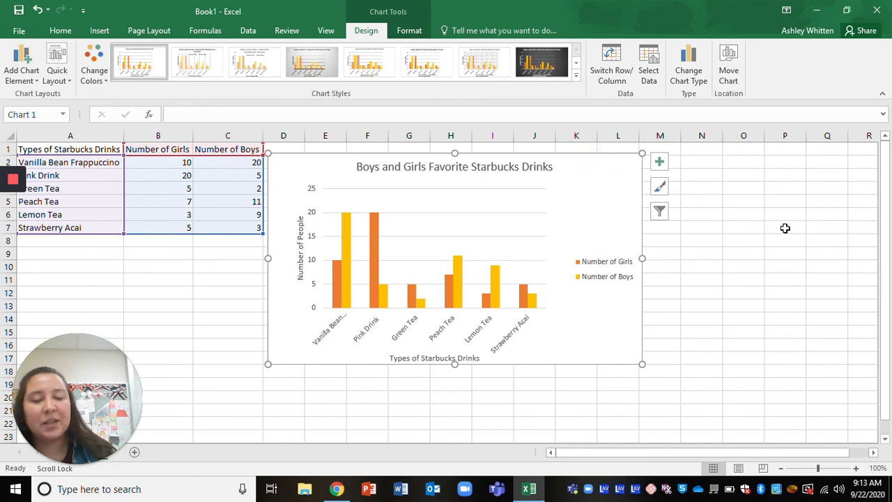
mouse_move(604, 158)
left_mouse_down()
mouse_move(601, 148)
mouse_move(612, 153)
left_mouse_up()
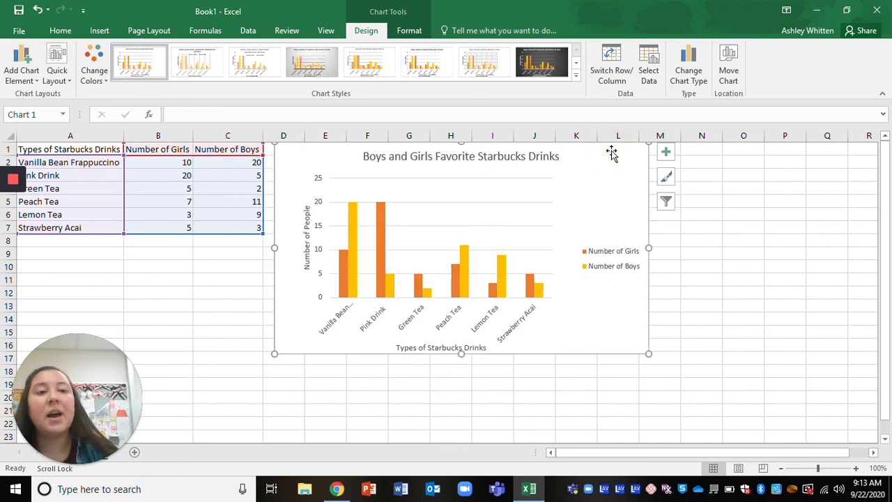